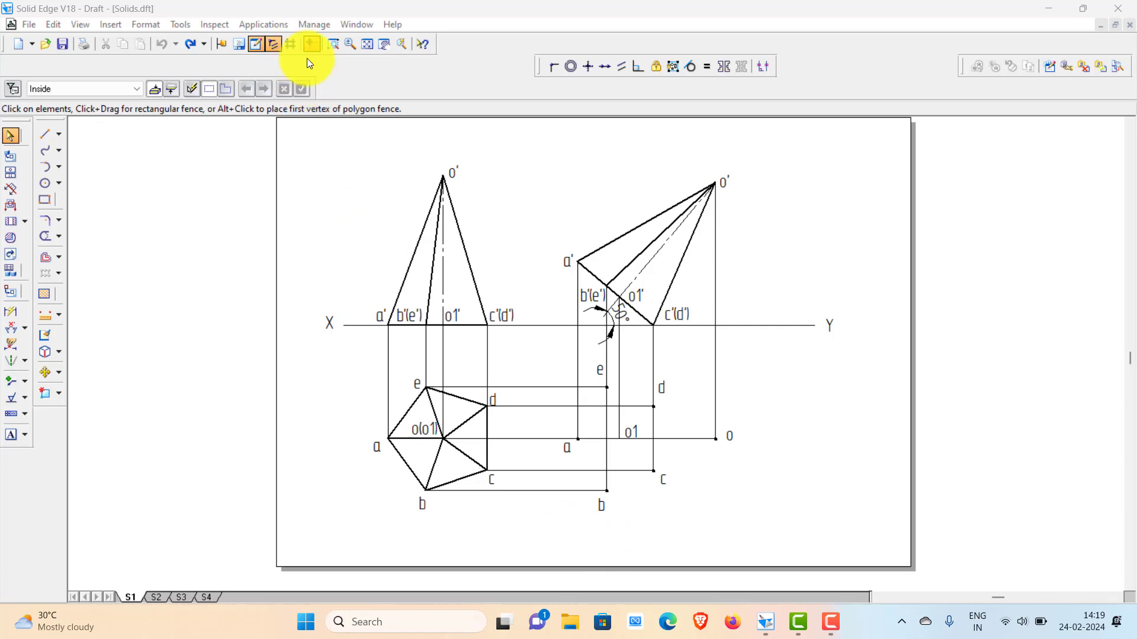
Draw the closed visible outline a-b-c-o-d-e-a of the tilted pyramid's top view through its projected points
left_click(333, 45)
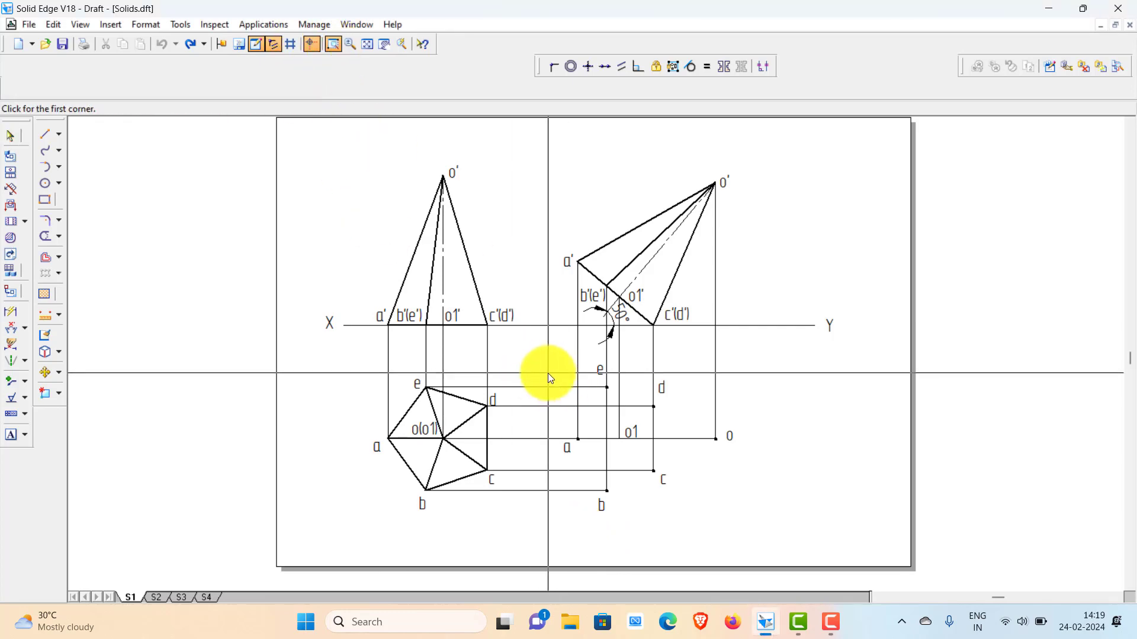
mouse_move(553, 364)
left_mouse_down()
mouse_move(630, 490)
mouse_move(764, 542)
mouse_move(747, 536)
left_mouse_up()
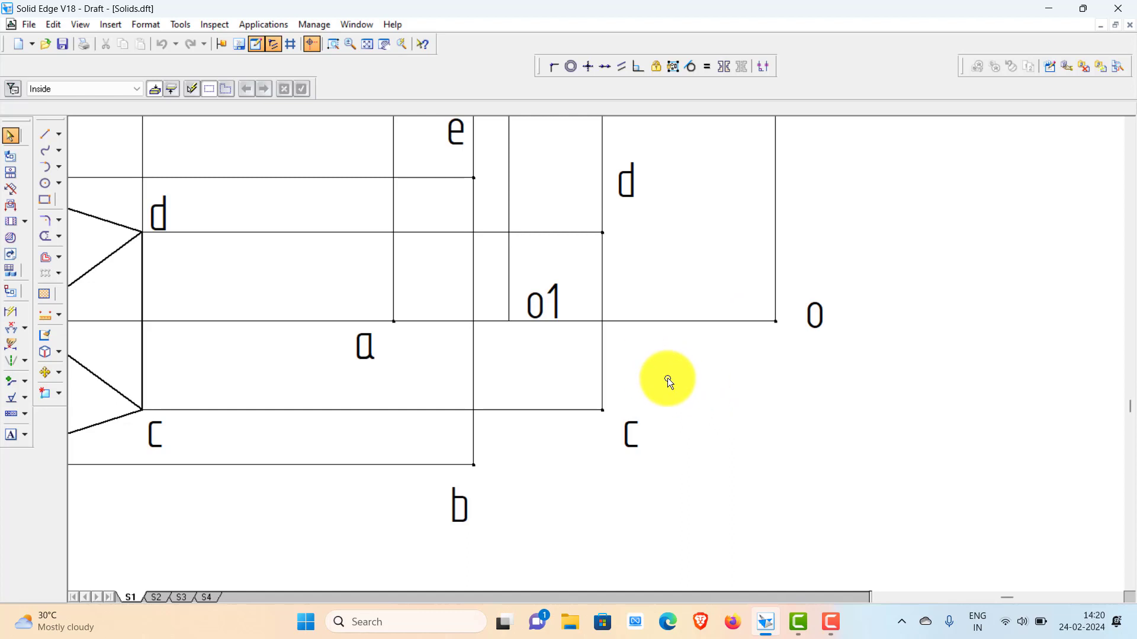
left_click(45, 133)
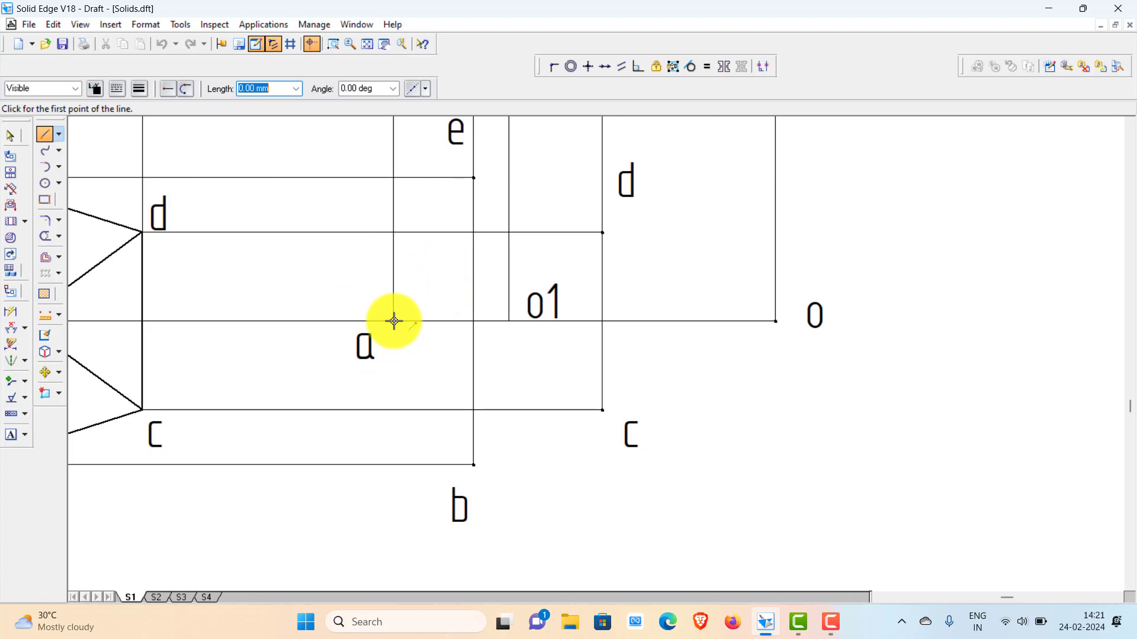
left_click(394, 321)
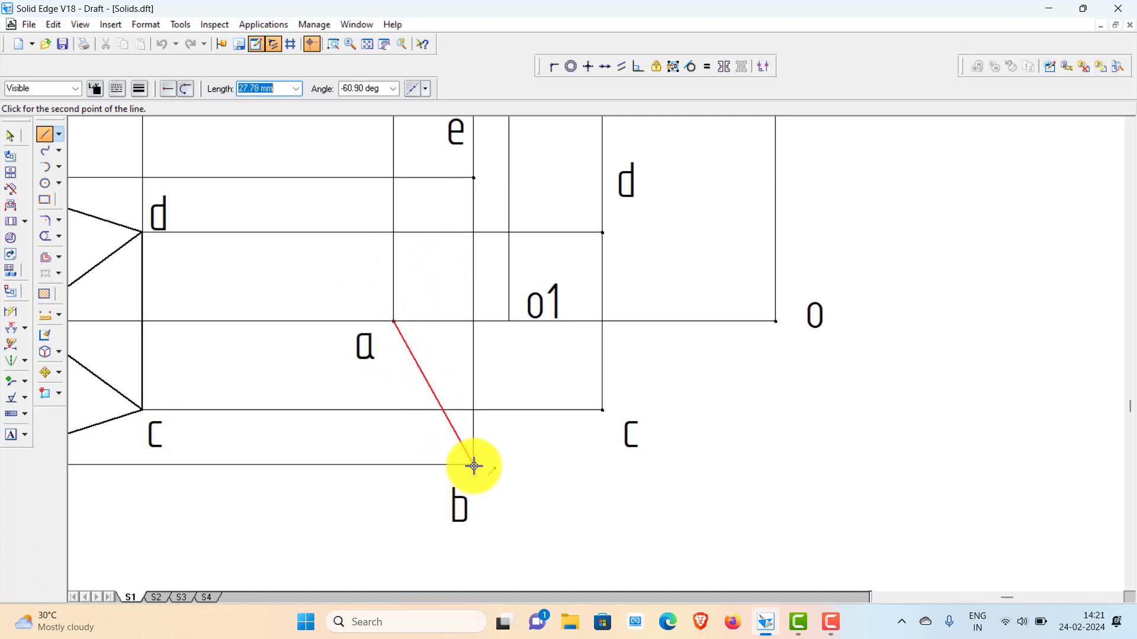
left_click(474, 466)
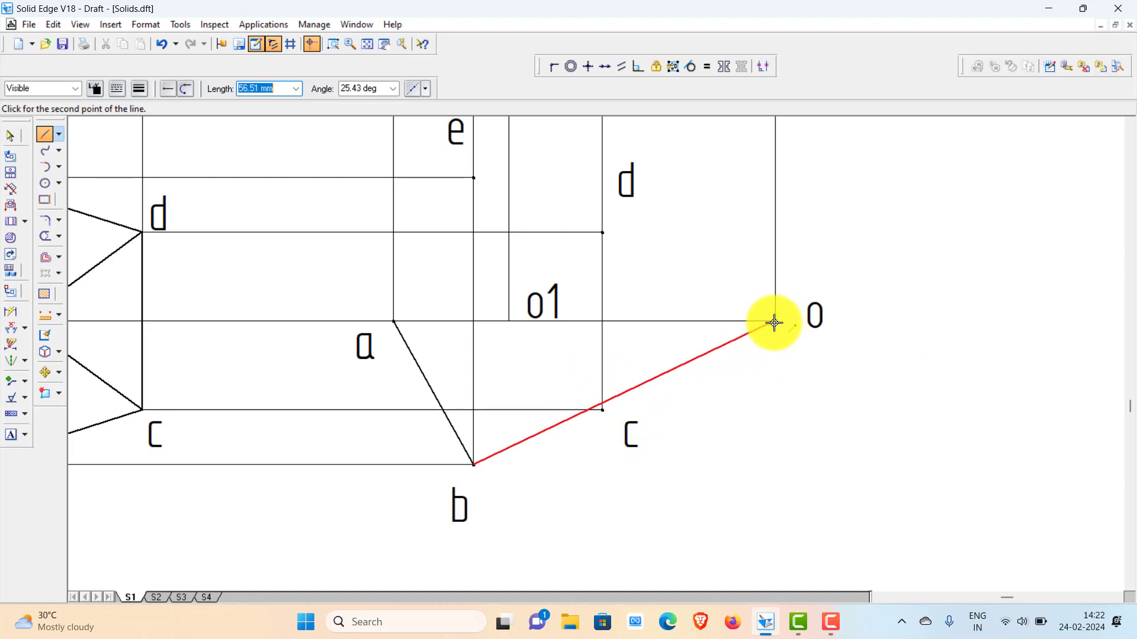
left_click(603, 411)
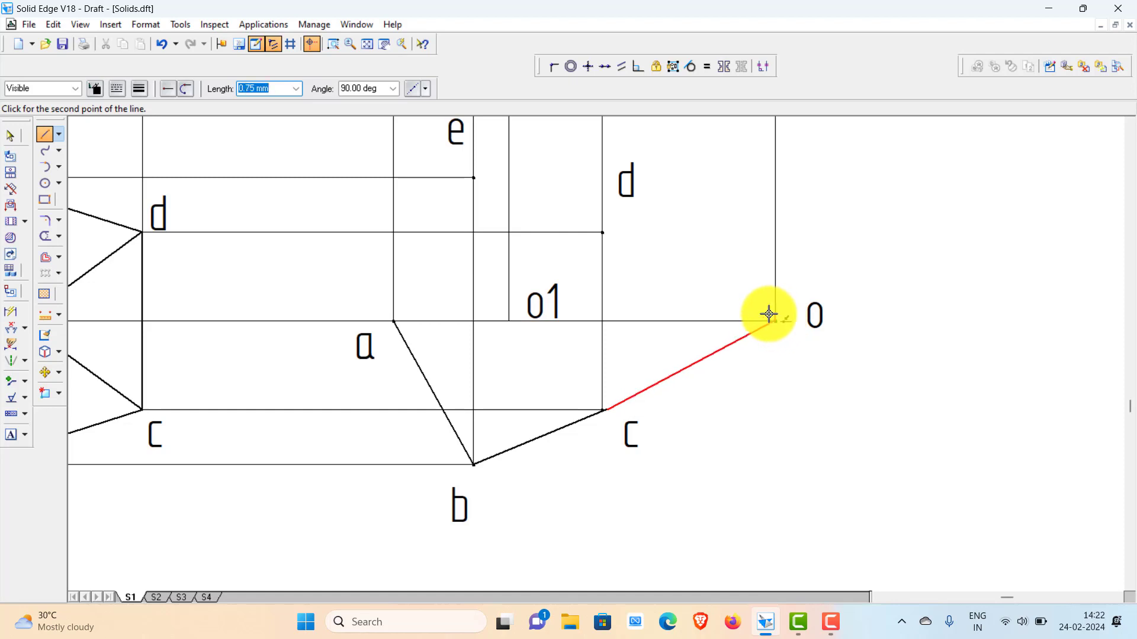
left_click(777, 320)
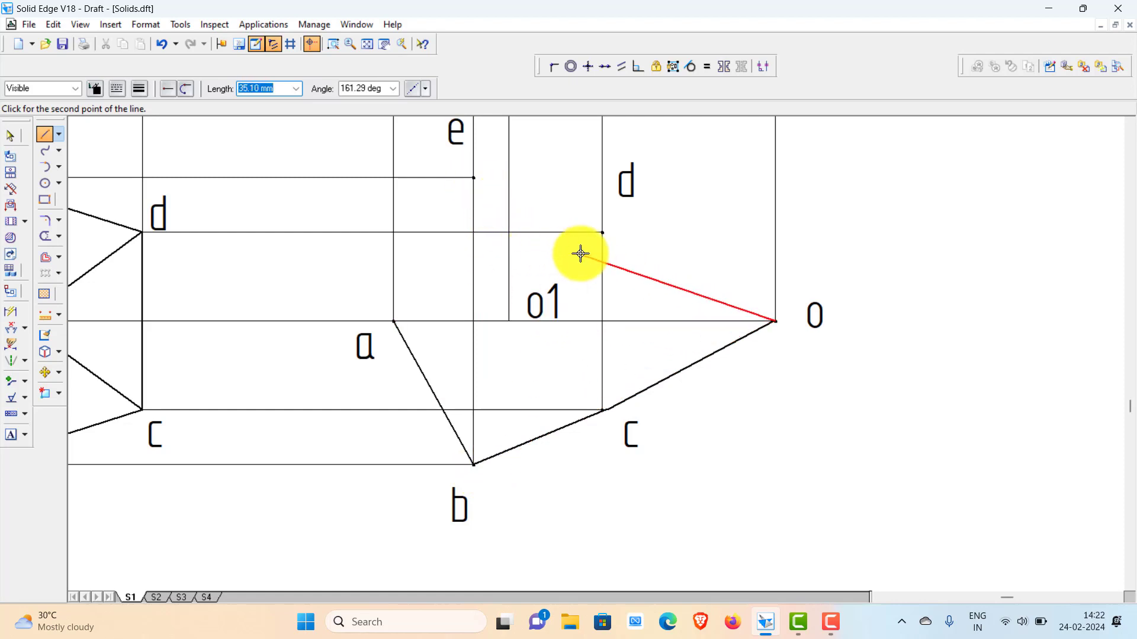
left_click(603, 233)
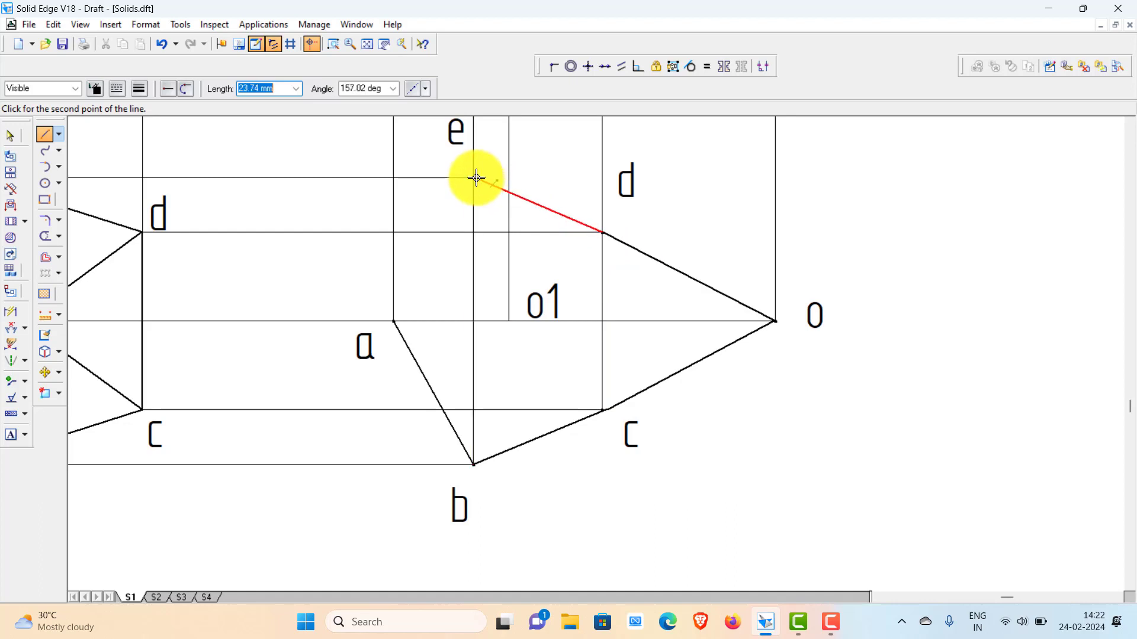
left_click(477, 178)
double_click(394, 322)
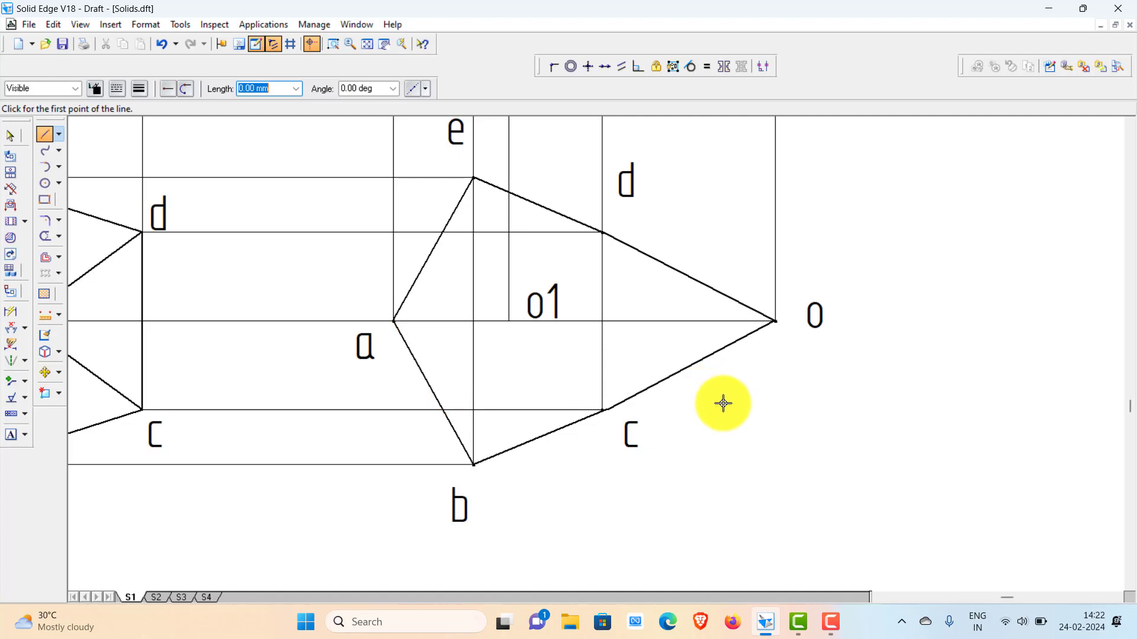
Draw the hidden base edge from d to c in the tilted top view as a dashed line
key("ctrl+shift+f")
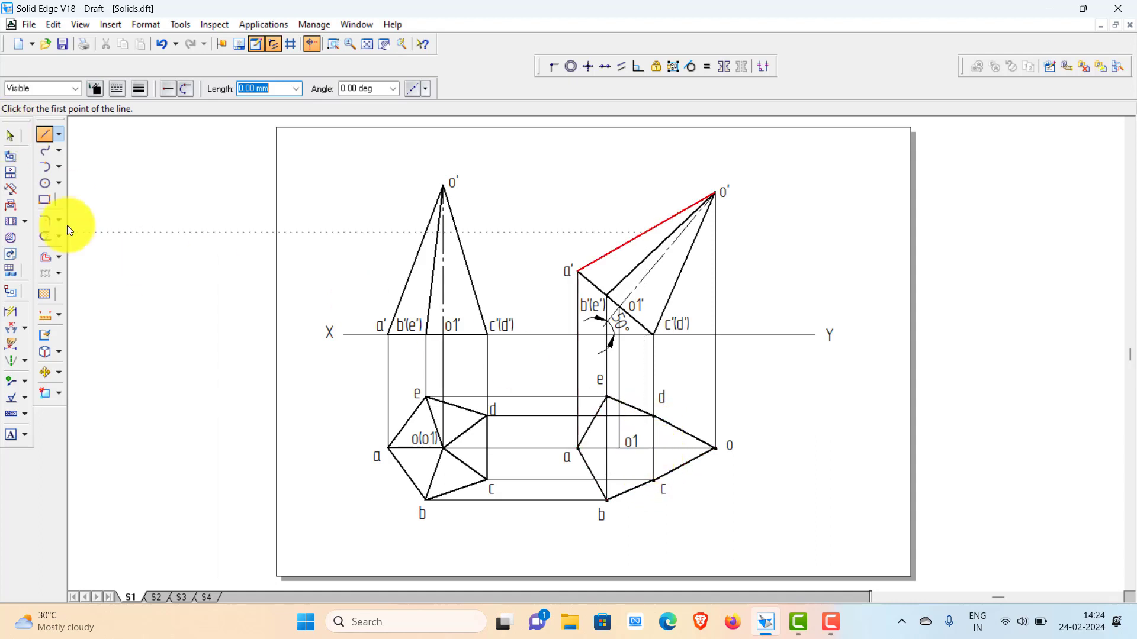
left_click(47, 237)
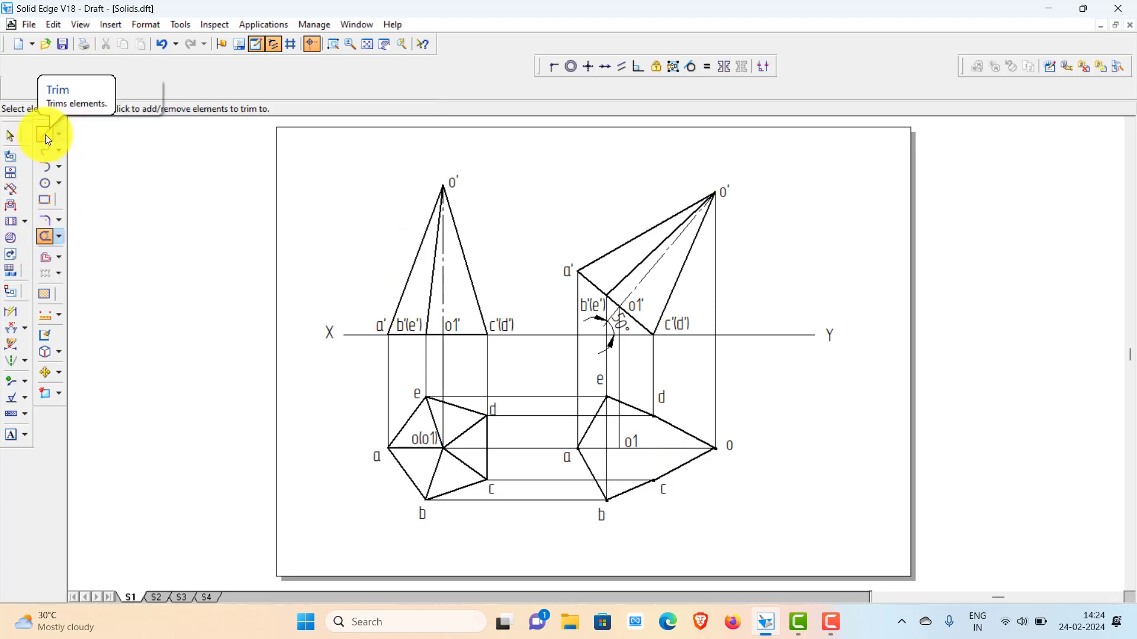
left_click(46, 134)
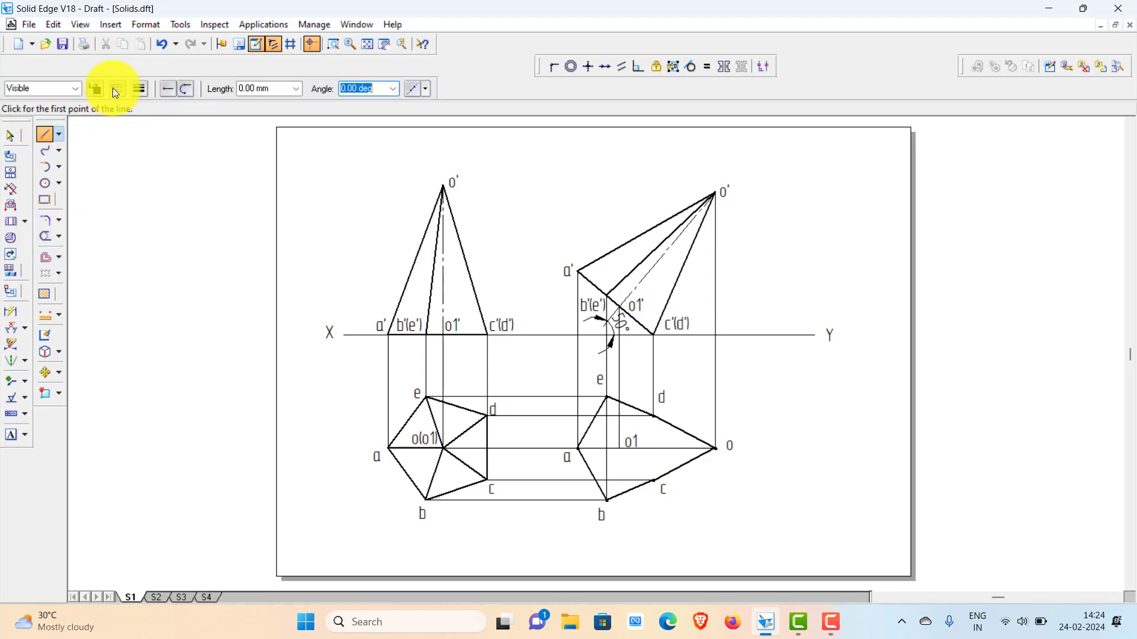
left_click(654, 417)
left_click(654, 481)
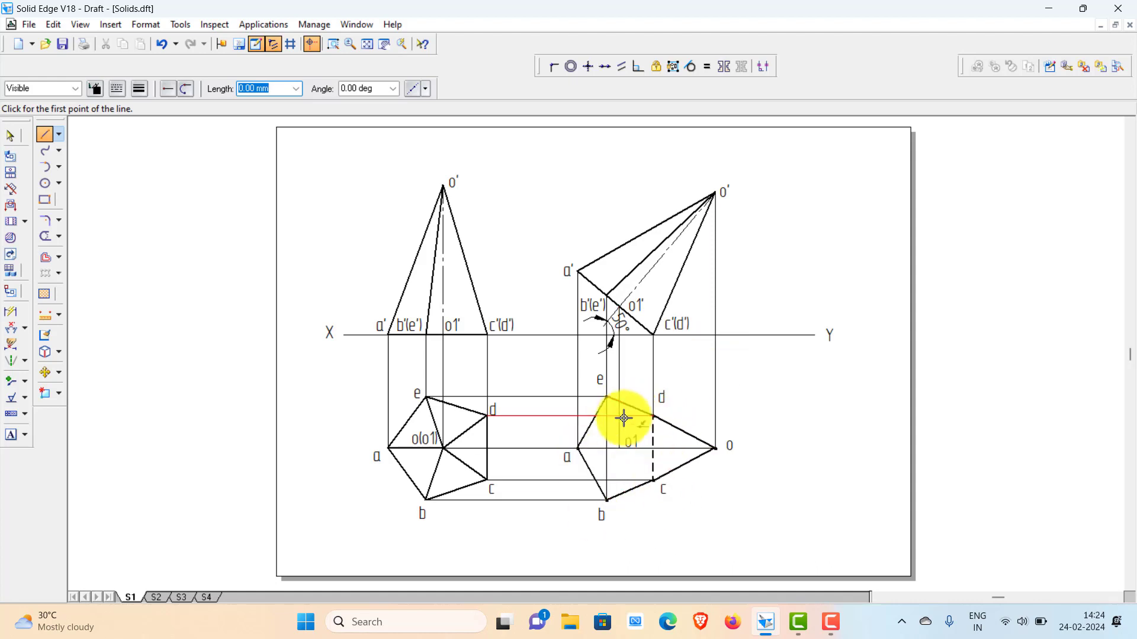
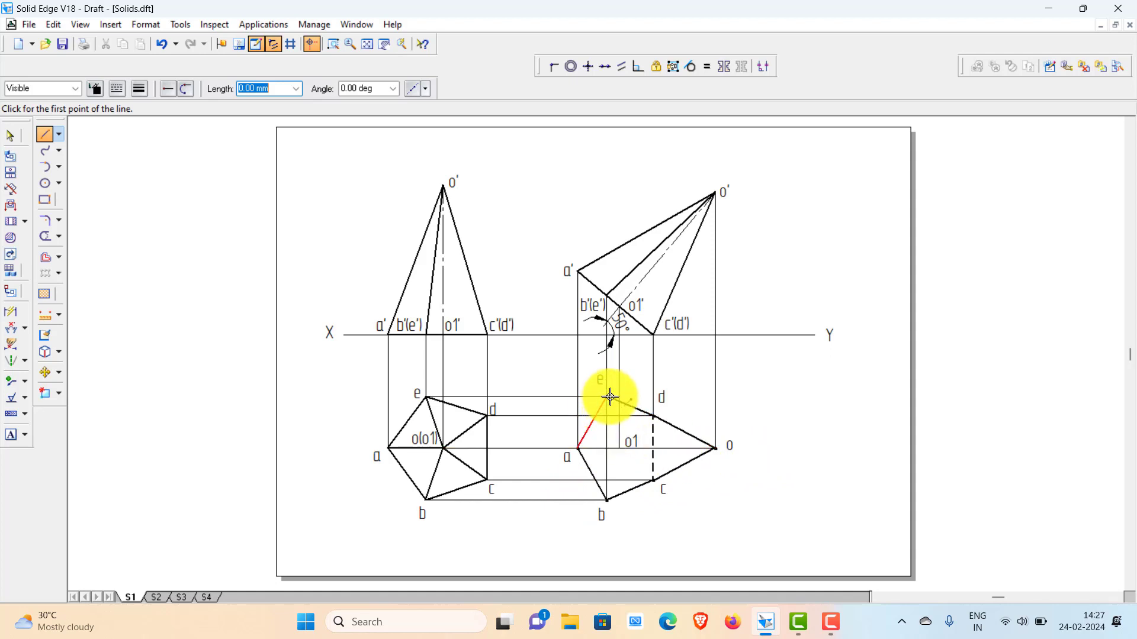
Draw the visible slant edges e-o, o-b and a-o in the tilted top view
left_click(608, 396)
left_click(715, 448)
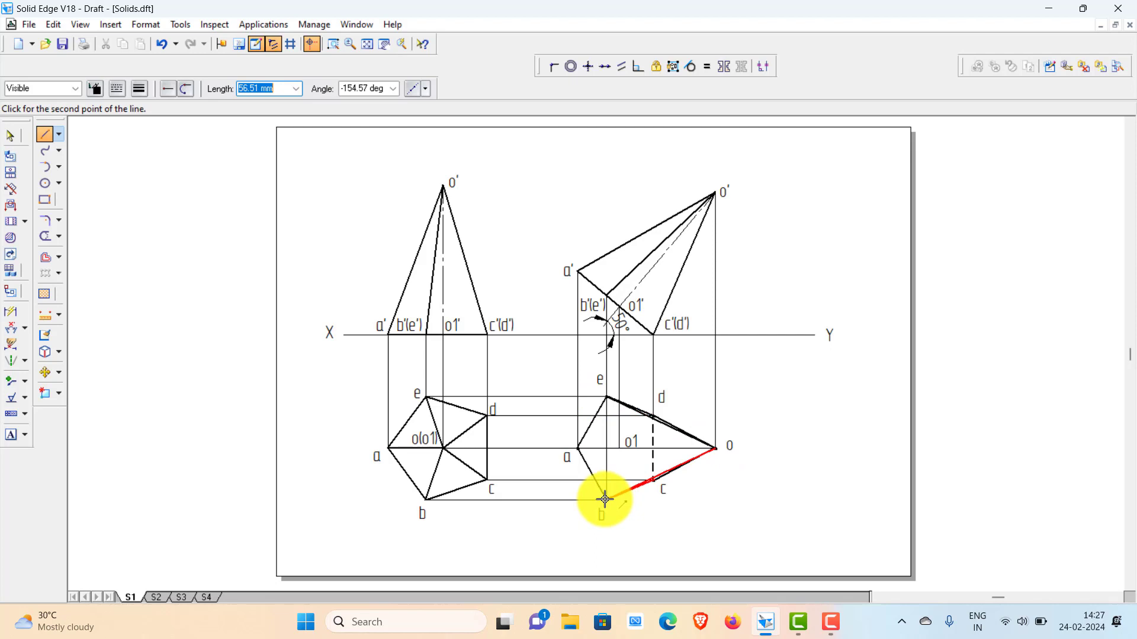
left_click(604, 500)
right_click(615, 460)
left_click(578, 449)
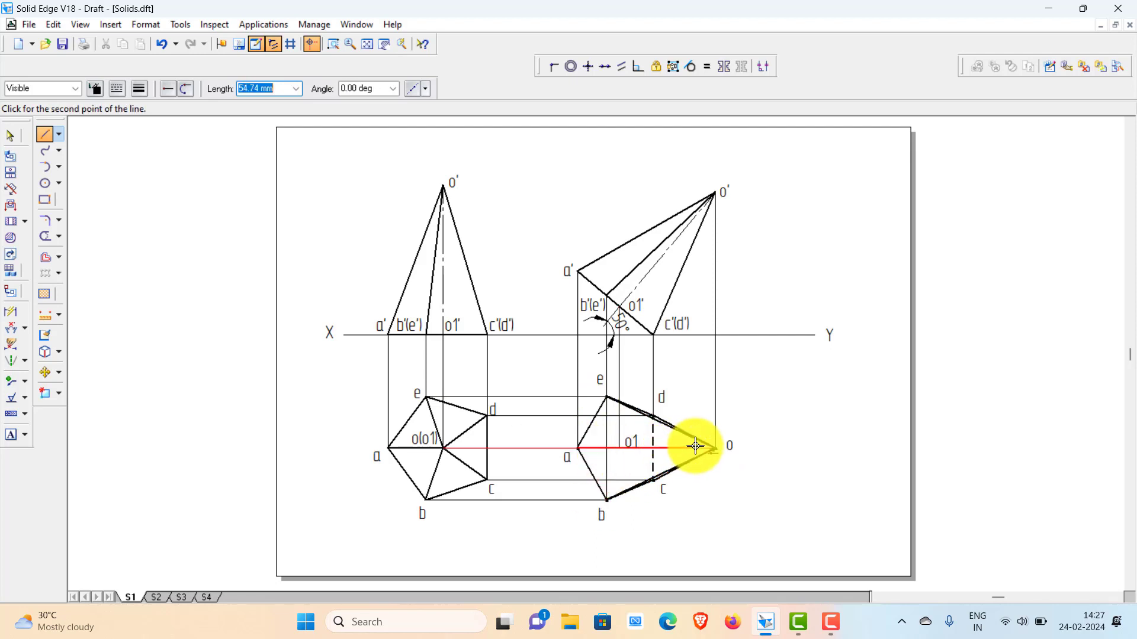
left_click(713, 447)
right_click(769, 456)
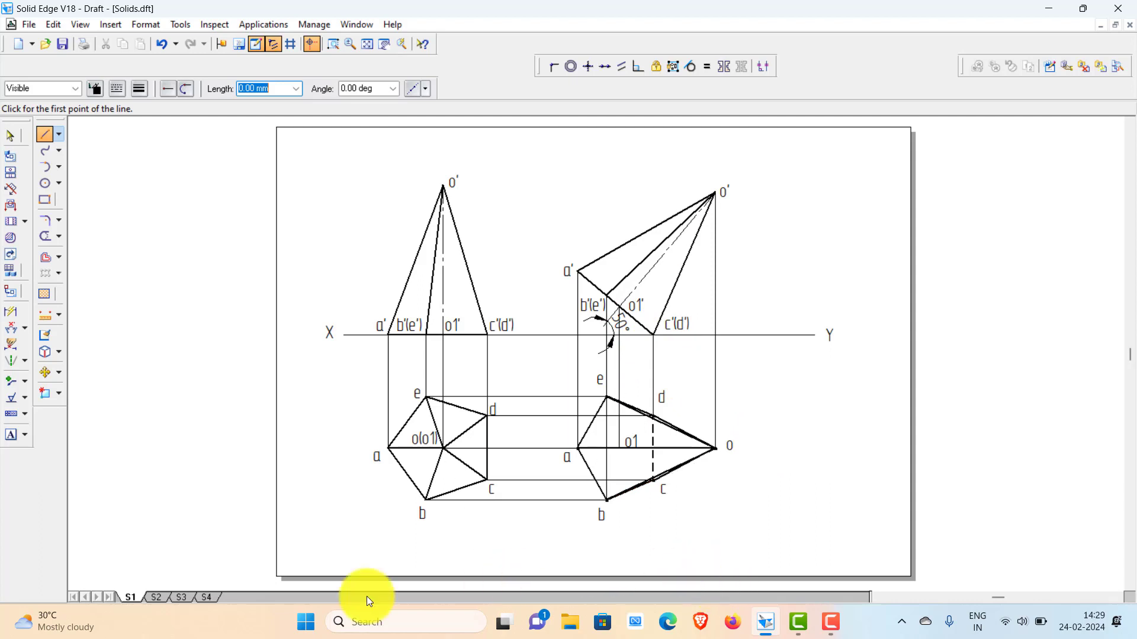
On sheet S2, draw the closed visible outline o'-b'-c'-d'-o' of the final front view
left_click(152, 597)
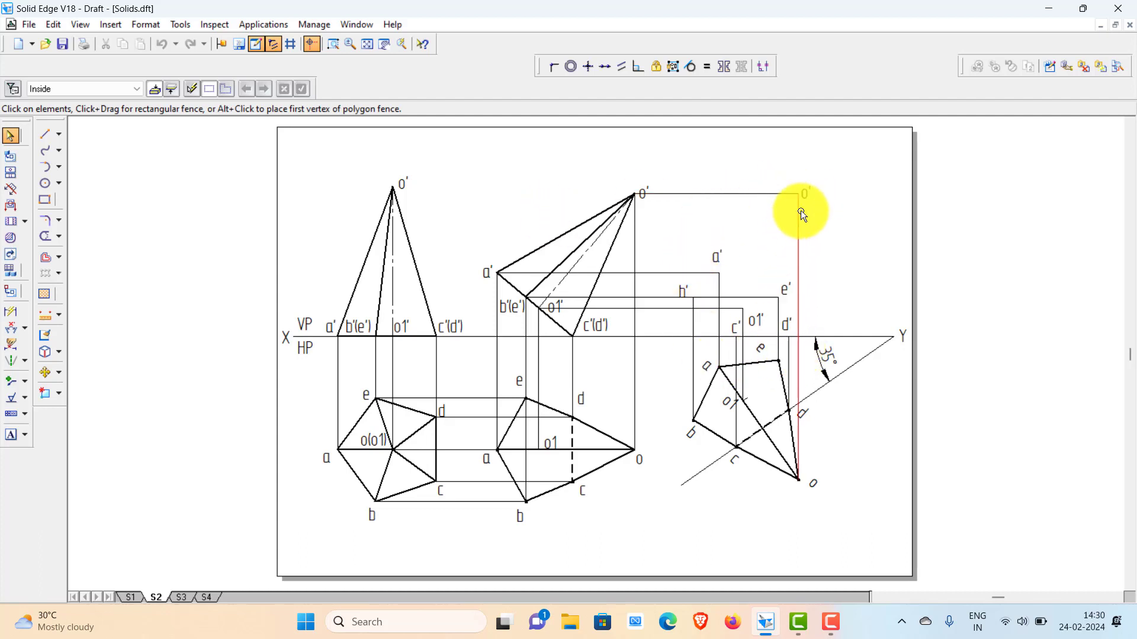
left_click(333, 43)
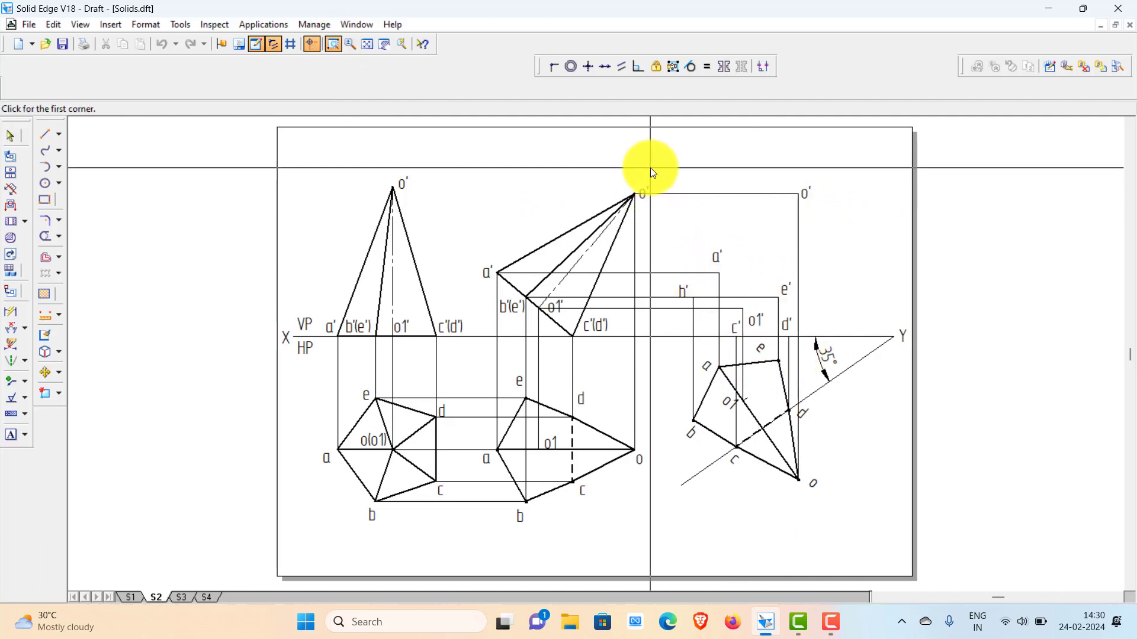
left_click_drag(650, 169, 818, 354)
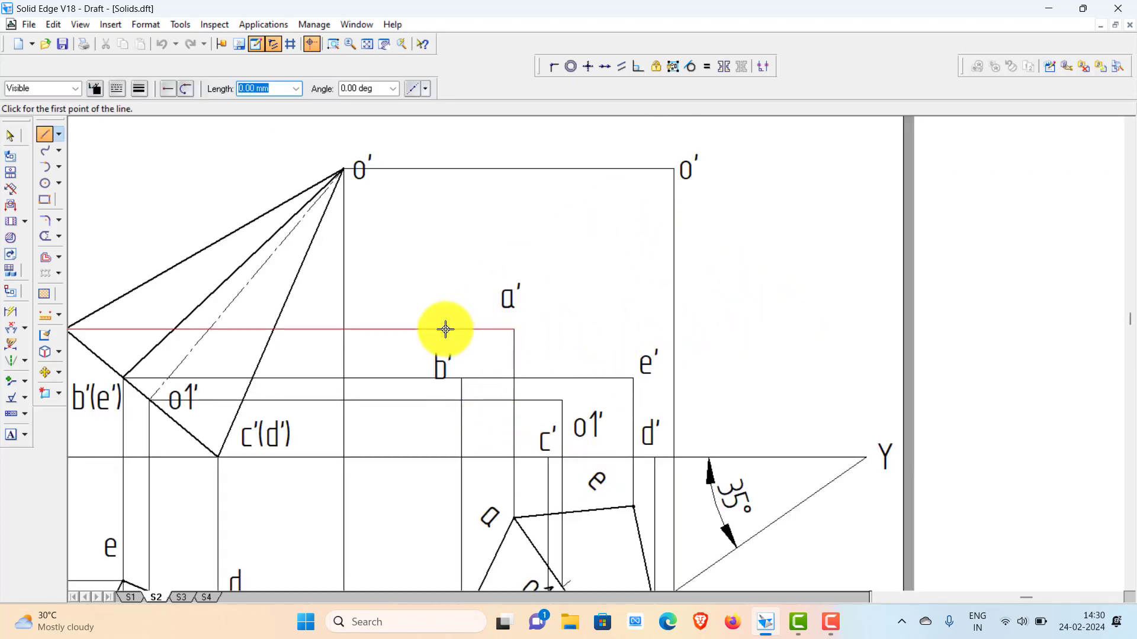
left_click(674, 170)
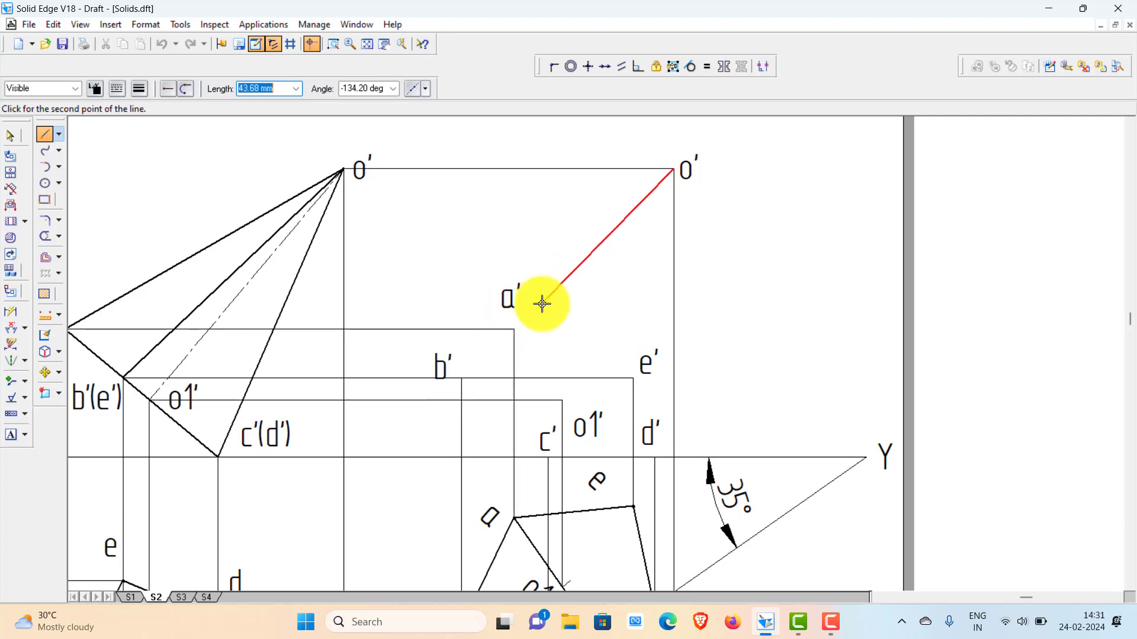
left_click(461, 378)
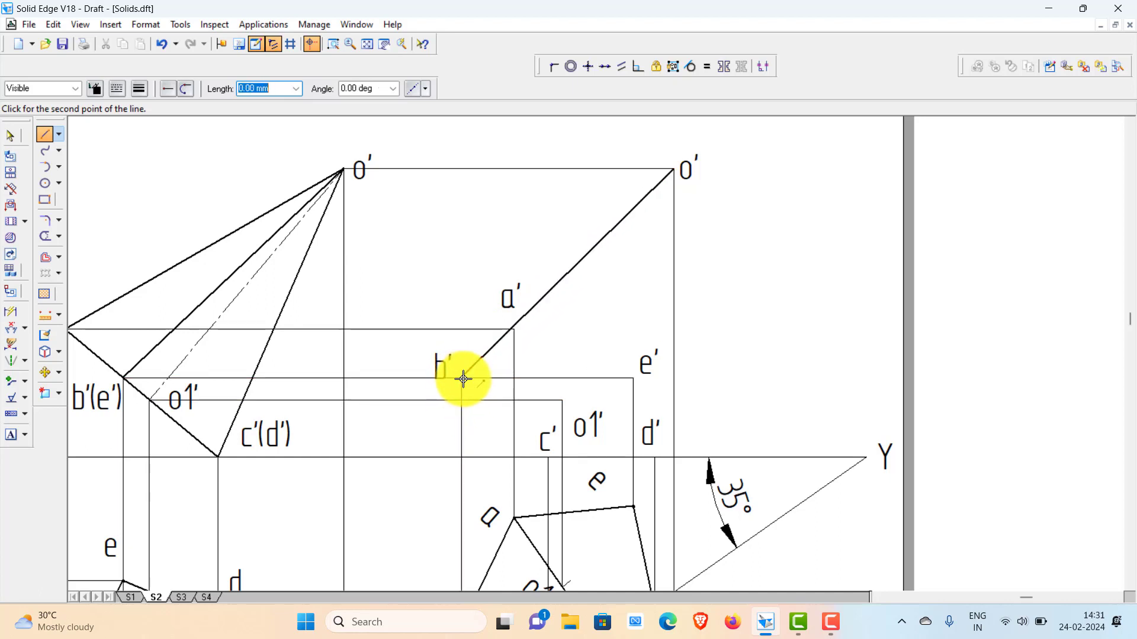
left_click(549, 457)
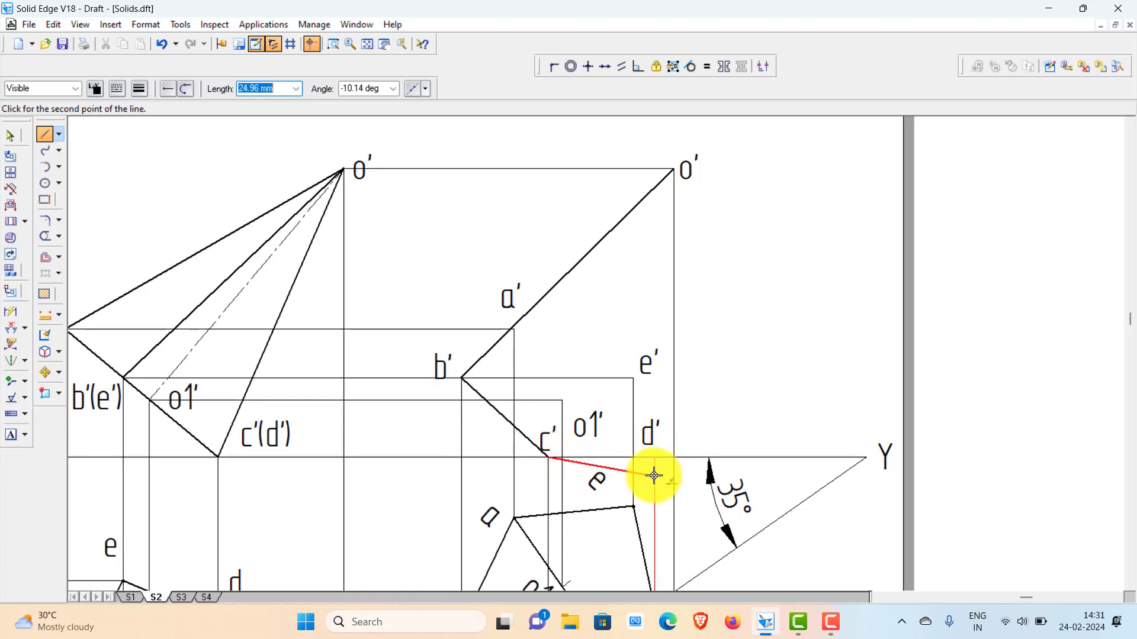
left_click(655, 457)
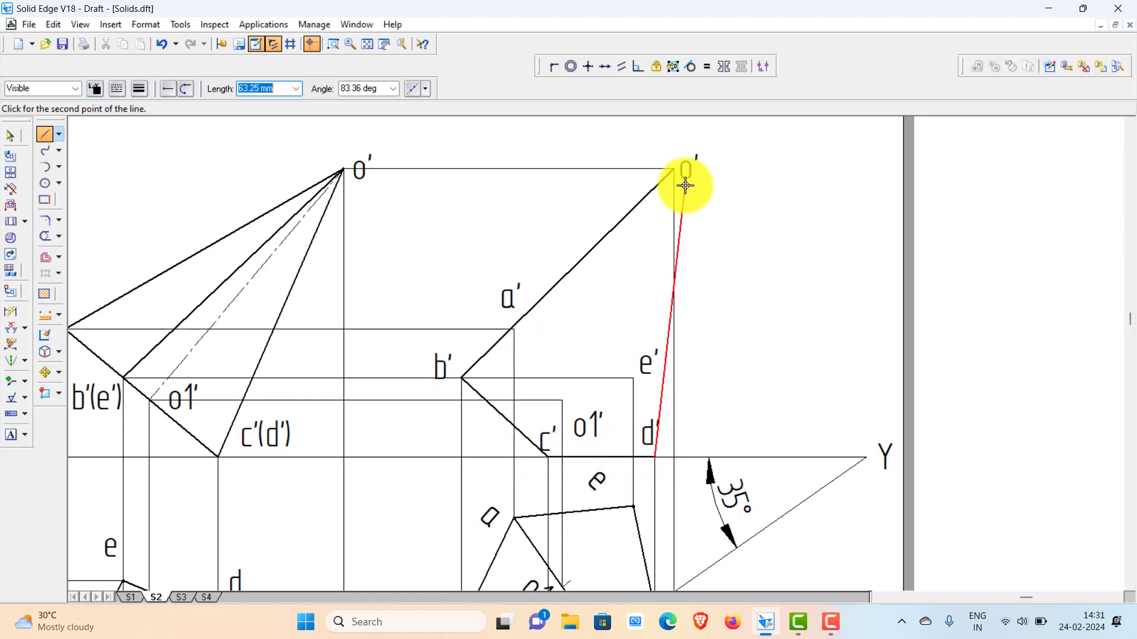
left_click(674, 170)
right_click(743, 190)
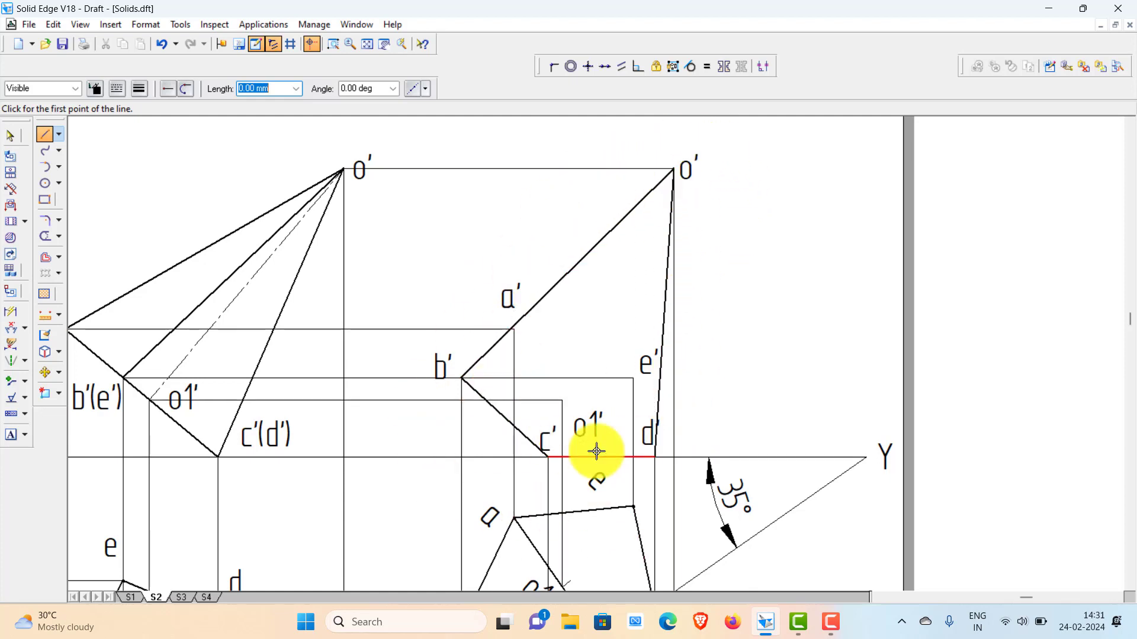
Draw the hidden base edges b'-a'-e'-d' of the final front view as dashed lines
scroll(744, 312, "down", 1)
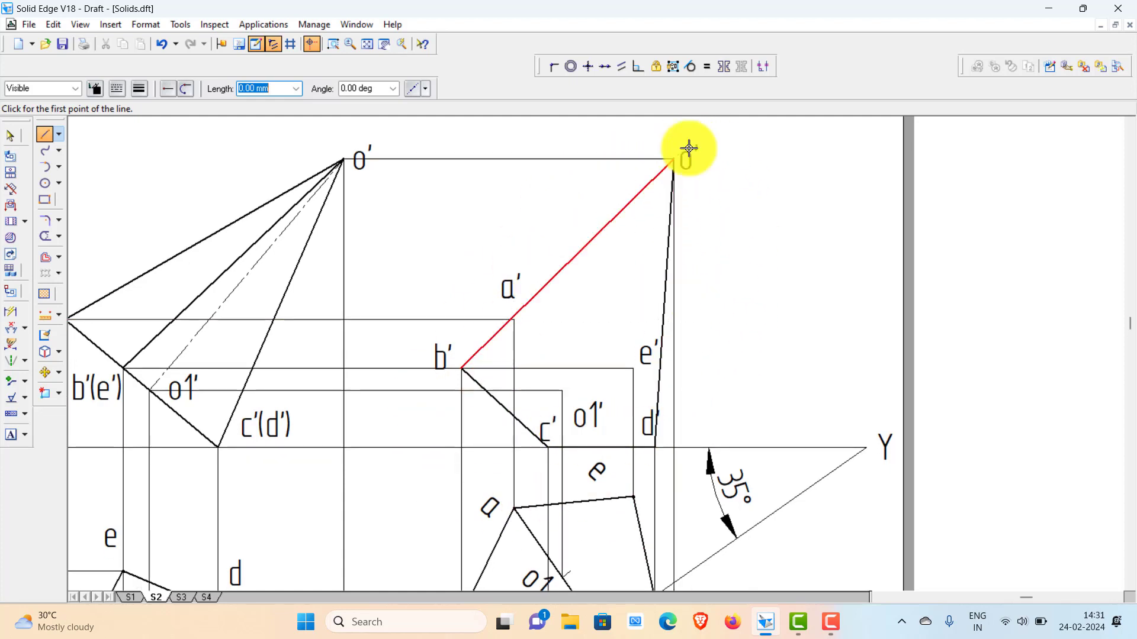
scroll(741, 376, "down", 3)
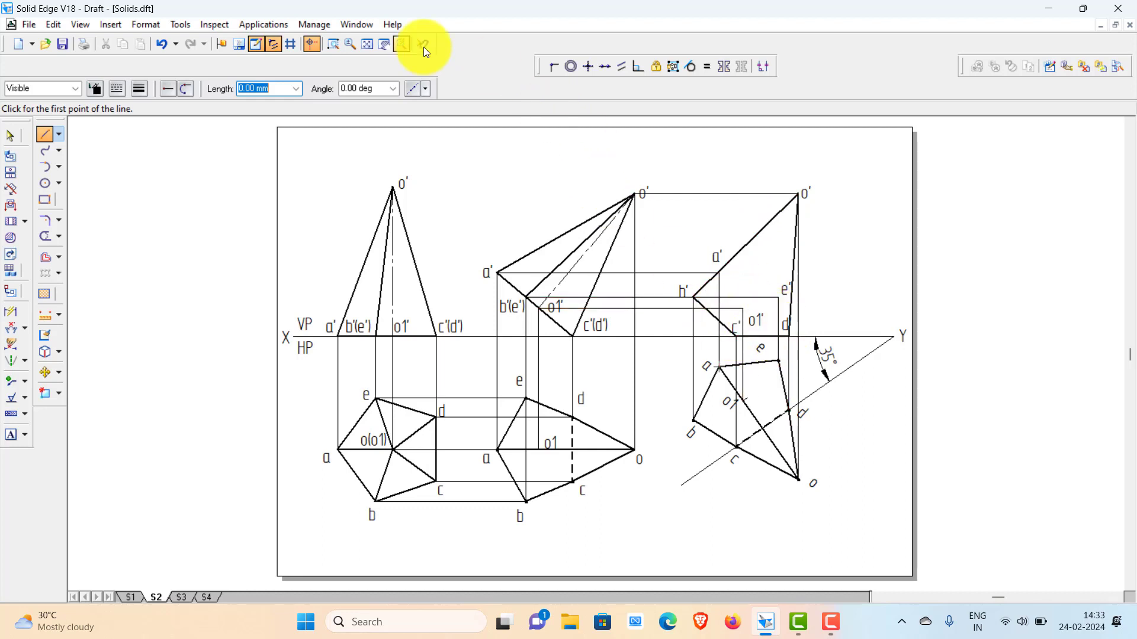
scroll(457, 398, "up", 2)
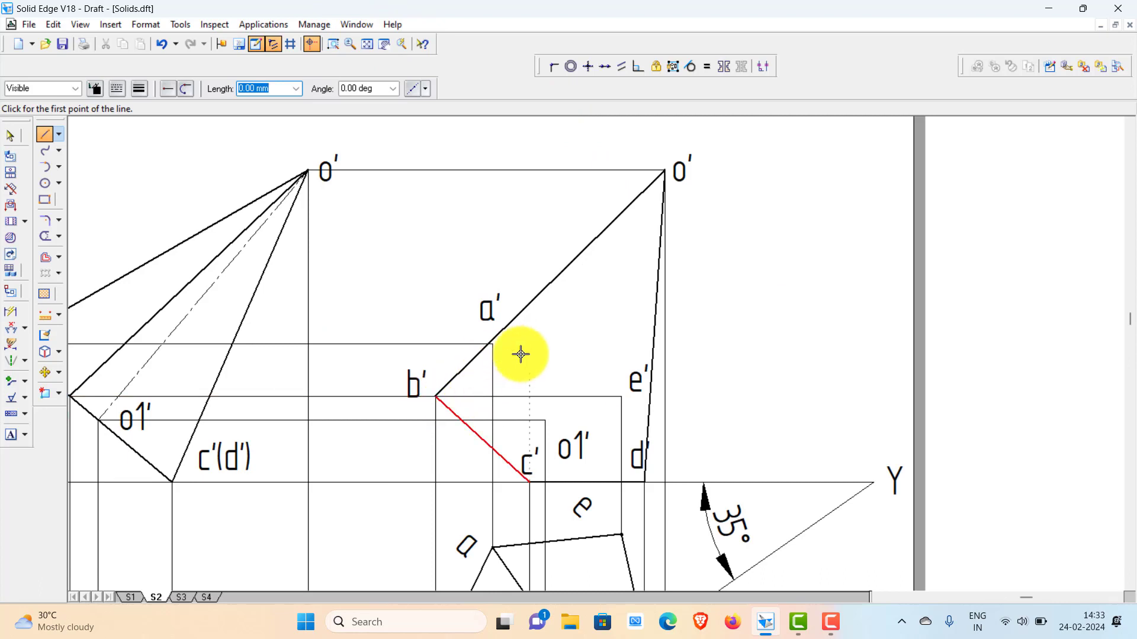
left_click(436, 396)
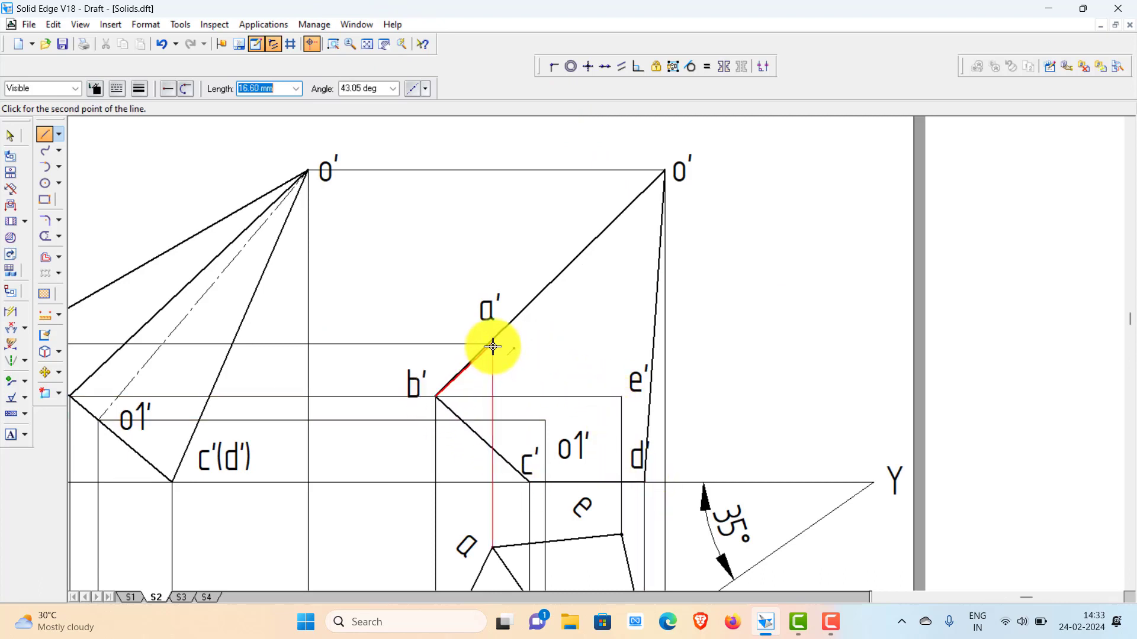
left_click(492, 344)
left_click(621, 396)
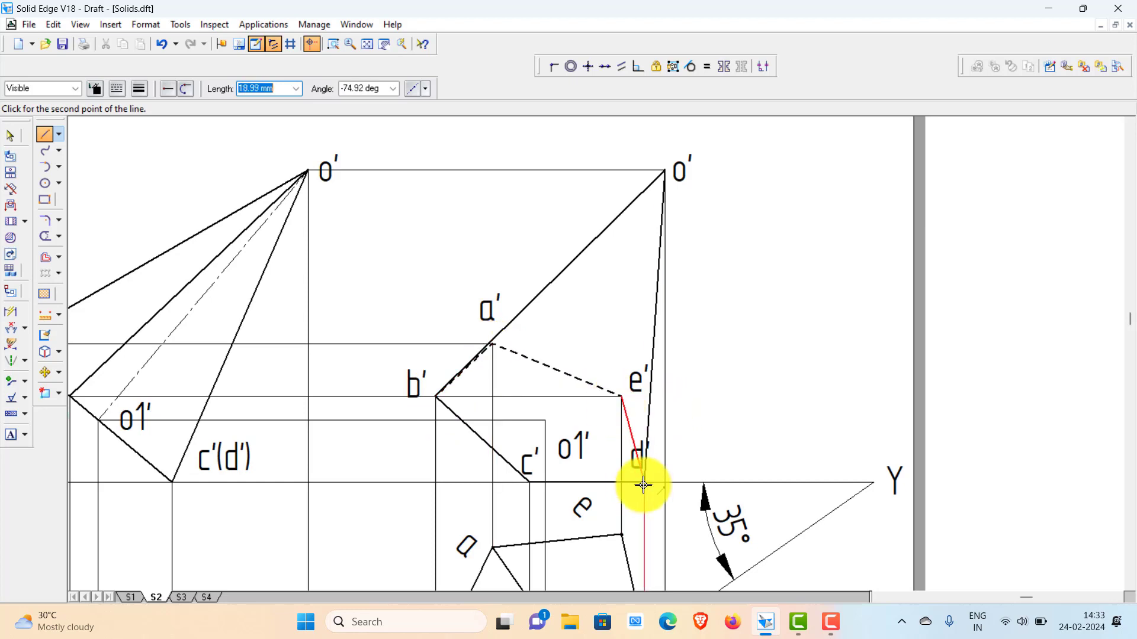
left_click(647, 482)
right_click(701, 371)
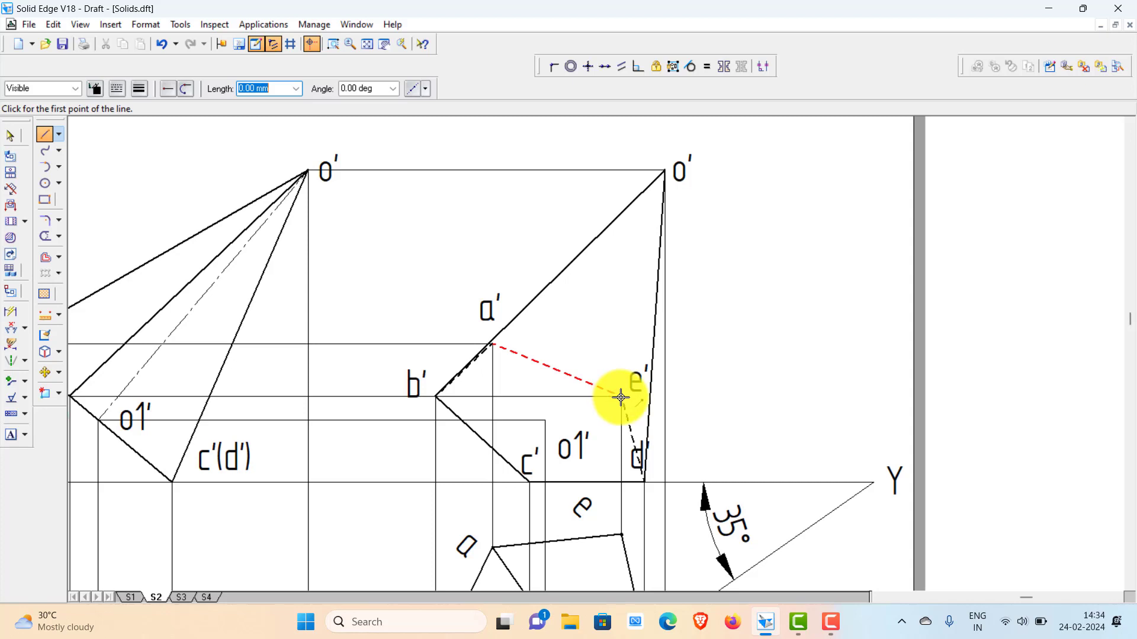
Draw the hidden slant edges e'-o' and o'-a' of the final front view as dashed lines
left_click(621, 397)
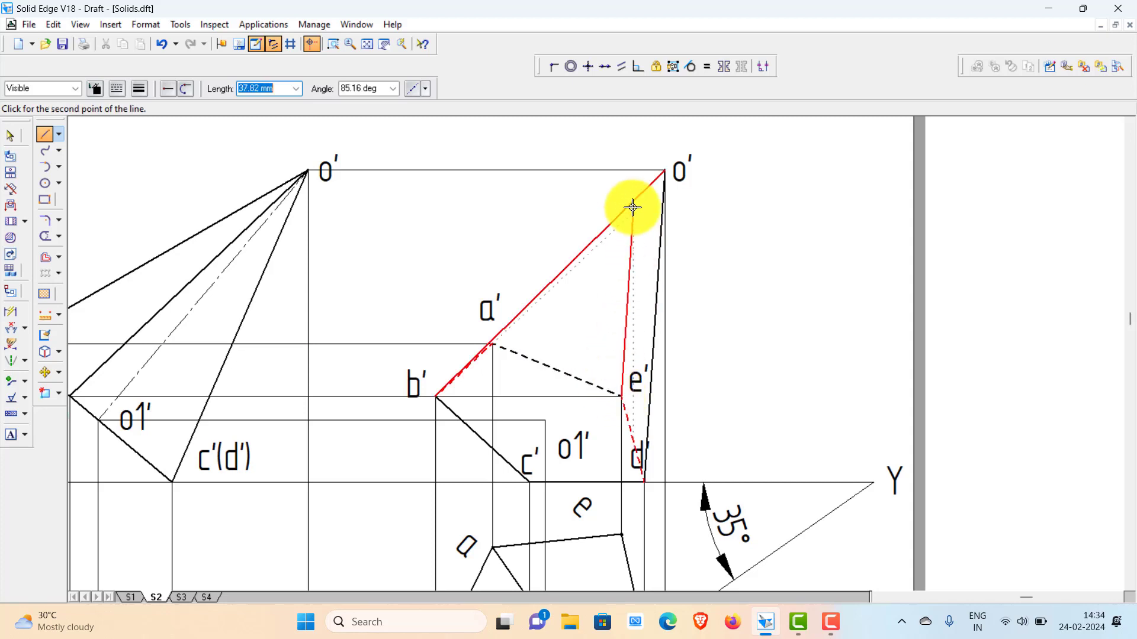
left_click(666, 170)
key("Escape")
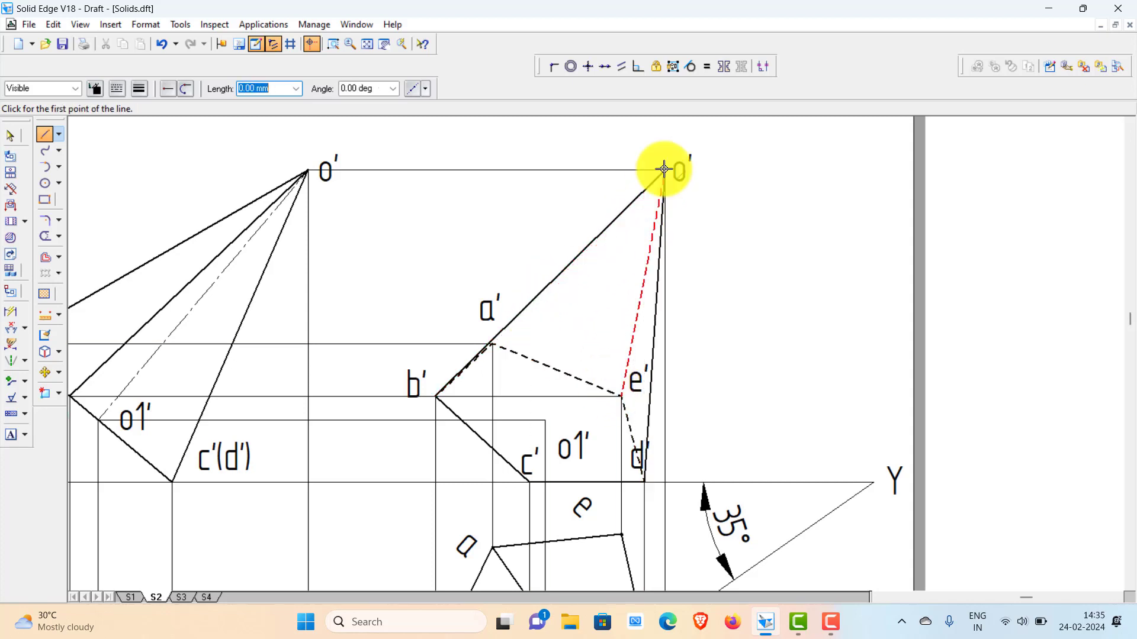
left_click(664, 170)
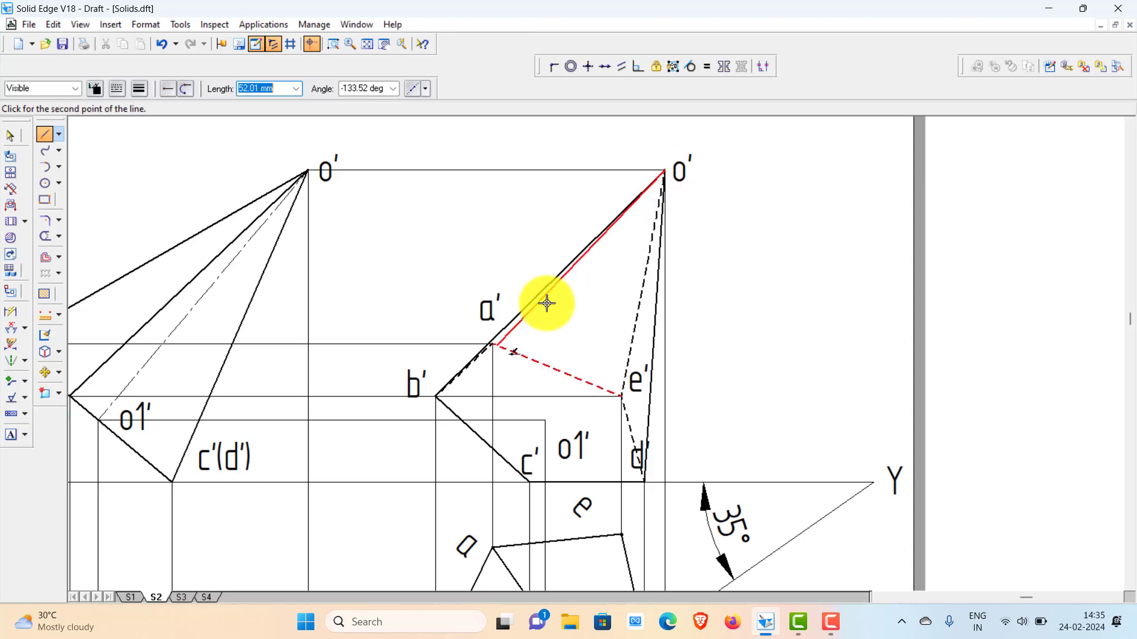
left_click(491, 344)
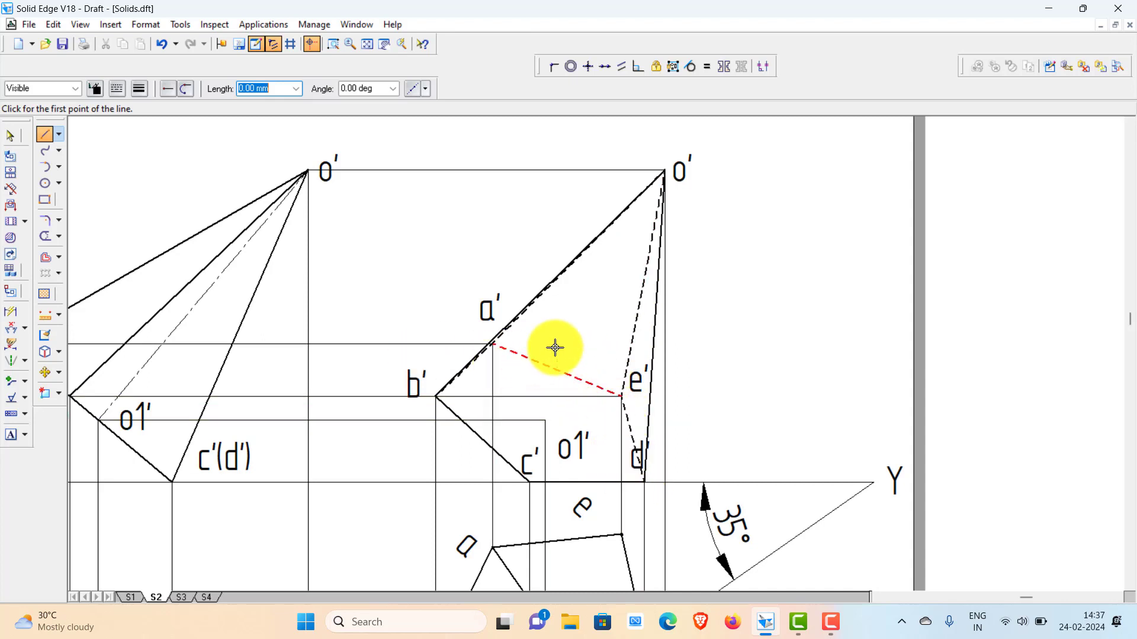
Draw the visible slant edge c'-o' of the final front view as a continuous line
scroll(622, 379, "down", 1)
scroll(653, 470, "down", 3)
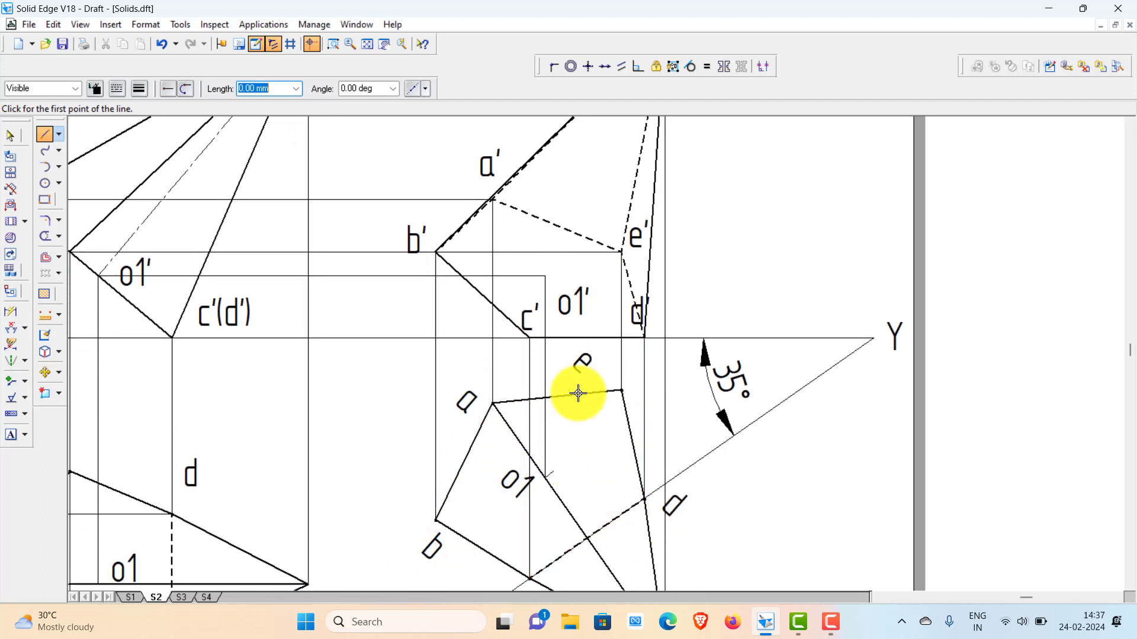
scroll(586, 284, "up", 3)
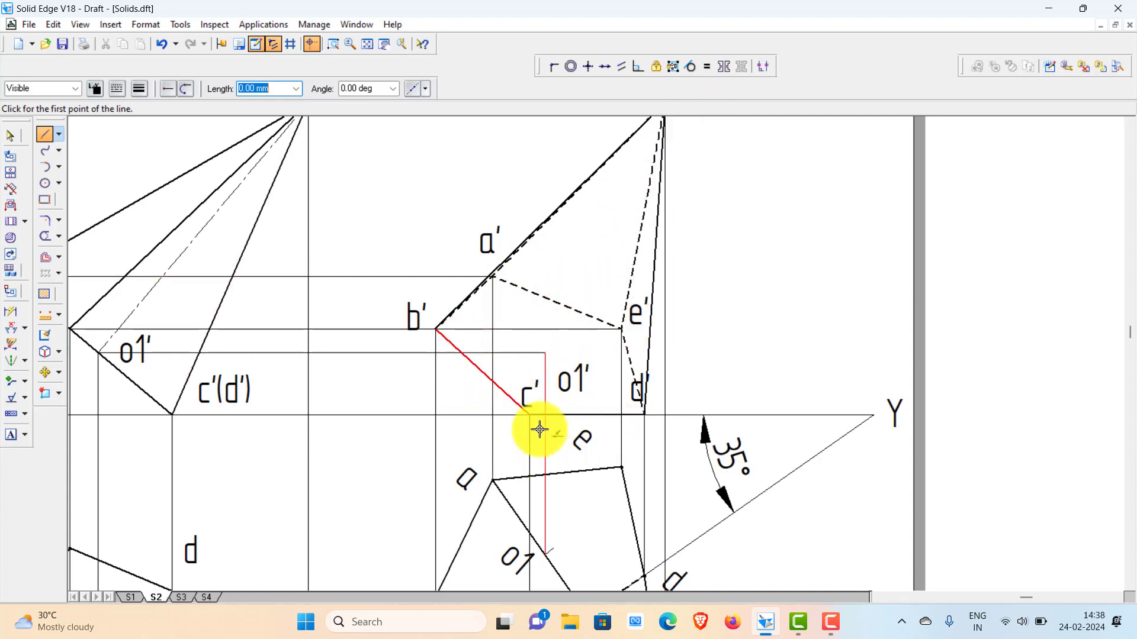
left_click(116, 88)
left_click(129, 109)
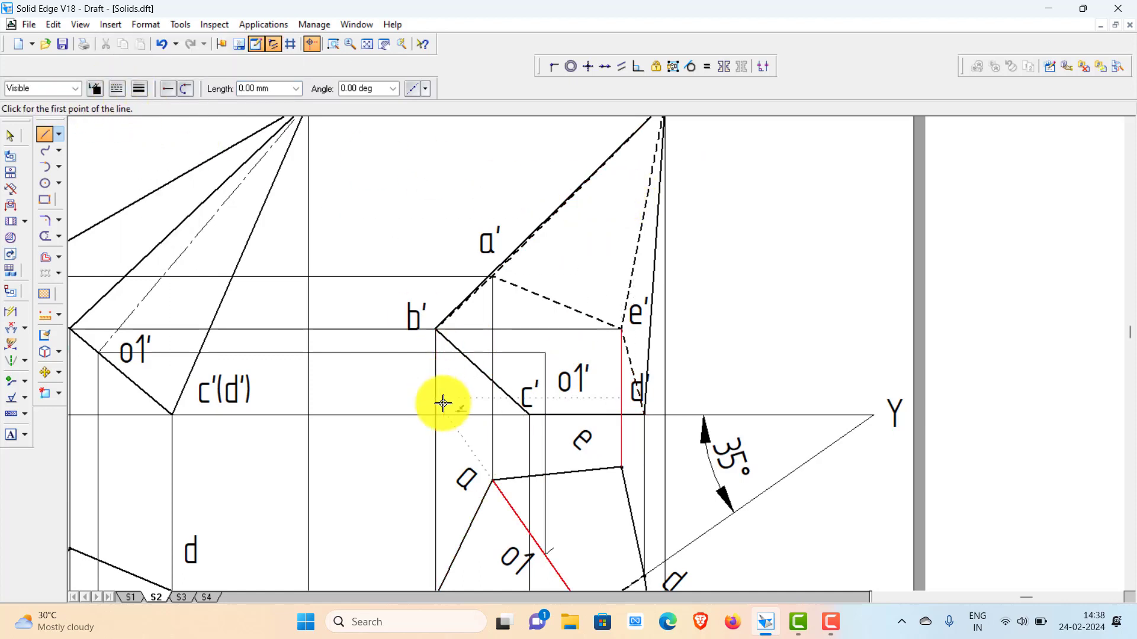
left_click(529, 412)
left_click(367, 43)
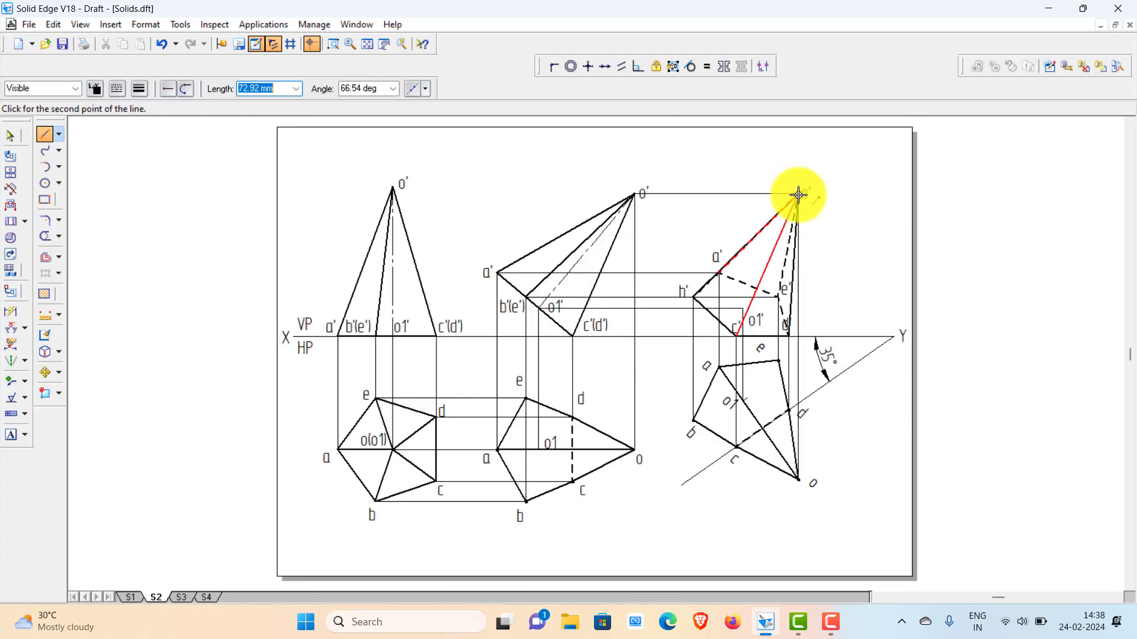
left_click(798, 195)
right_click(771, 152)
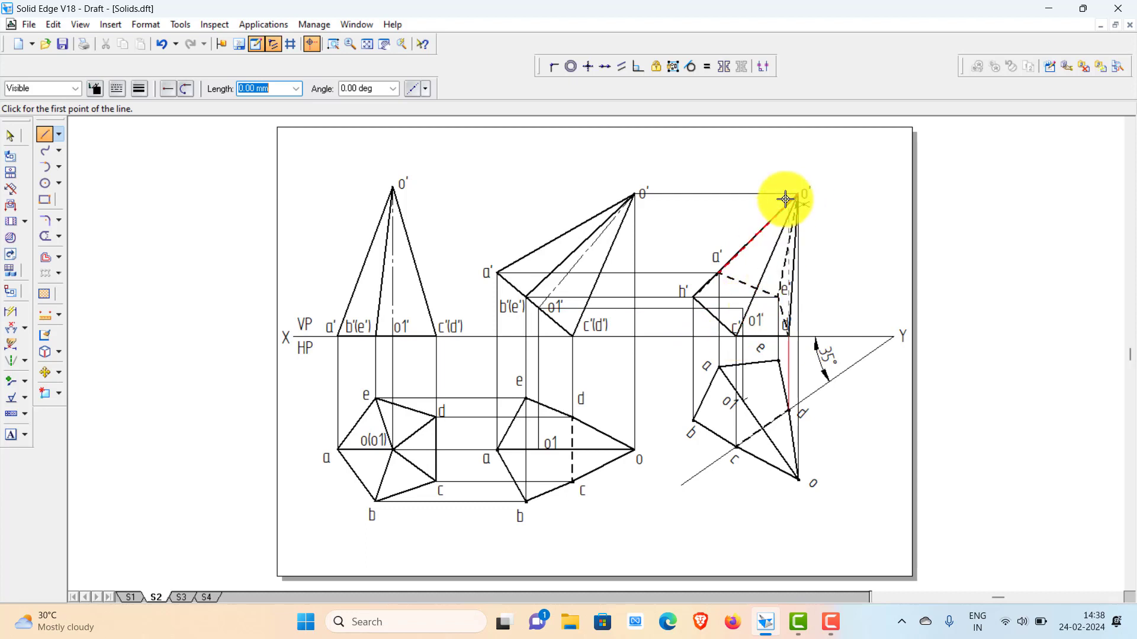
Draw the pyramid's axis from o1' to o' in the final front view as a thin dash-dot centre line
left_click(332, 45)
left_click_drag(875, 380, 520, 274)
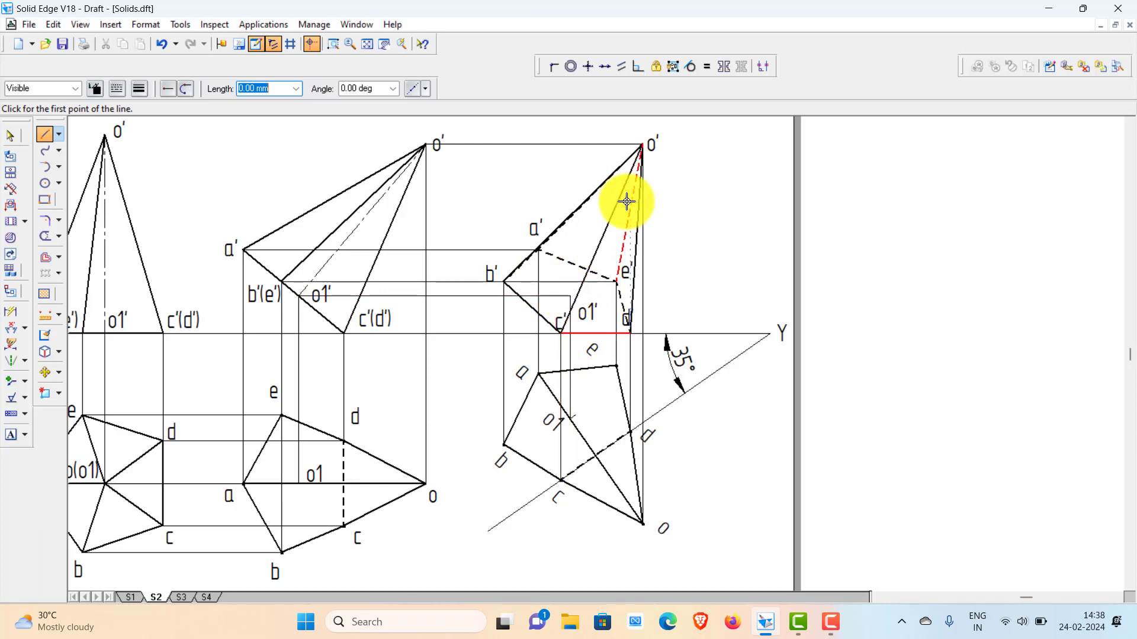
left_click(116, 90)
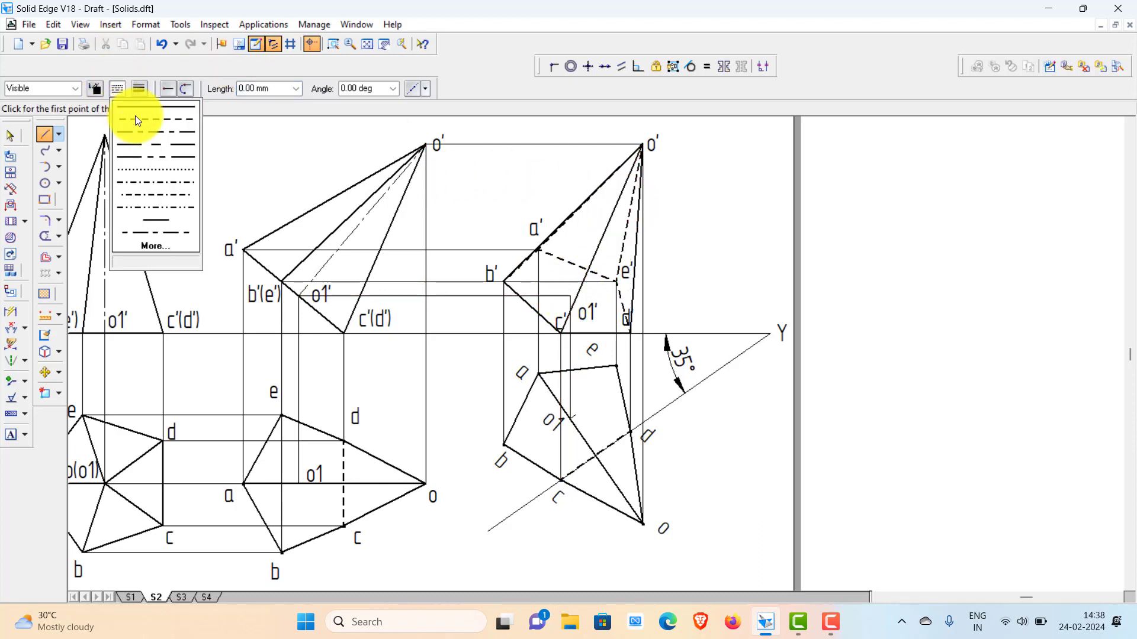
left_click(135, 131)
left_click(139, 89)
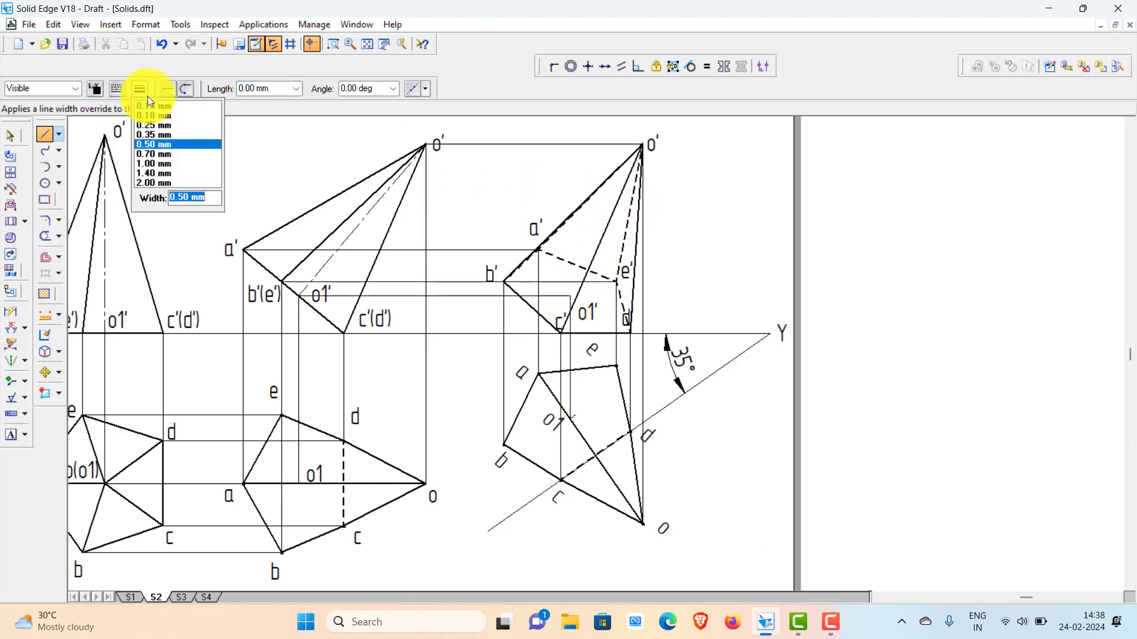
left_click(172, 153)
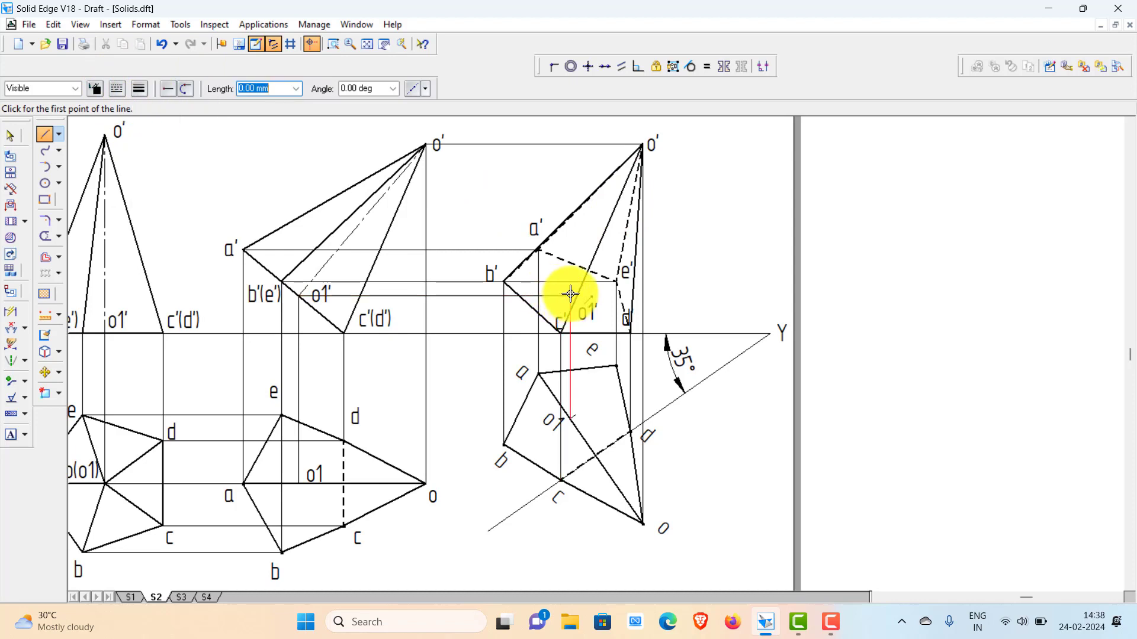
left_click(570, 294)
left_click(644, 143)
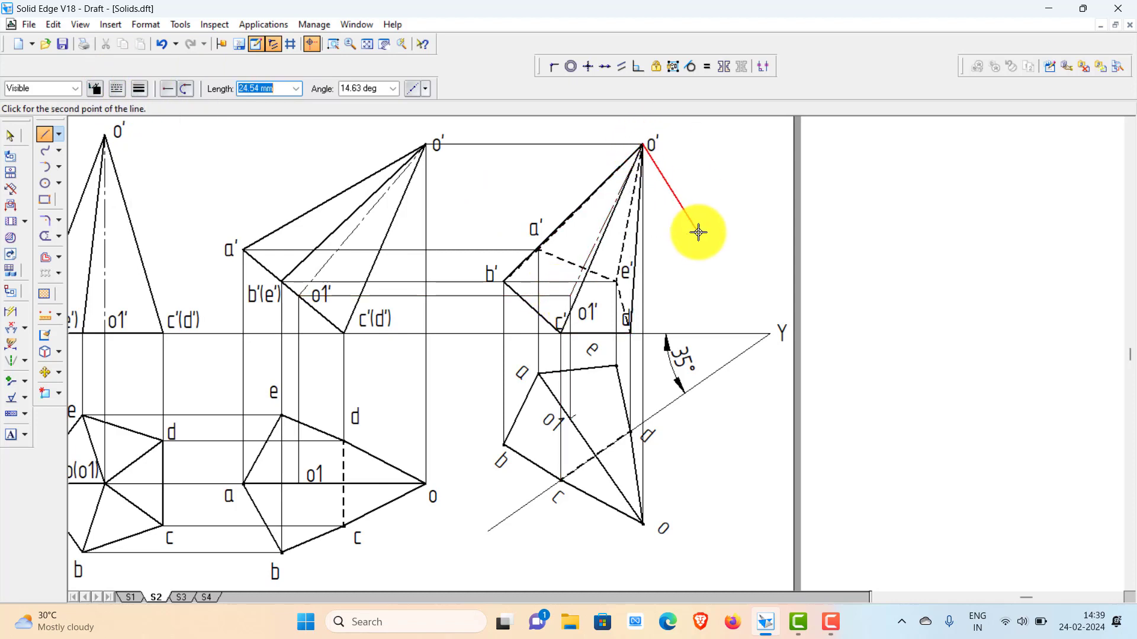
right_click(708, 219)
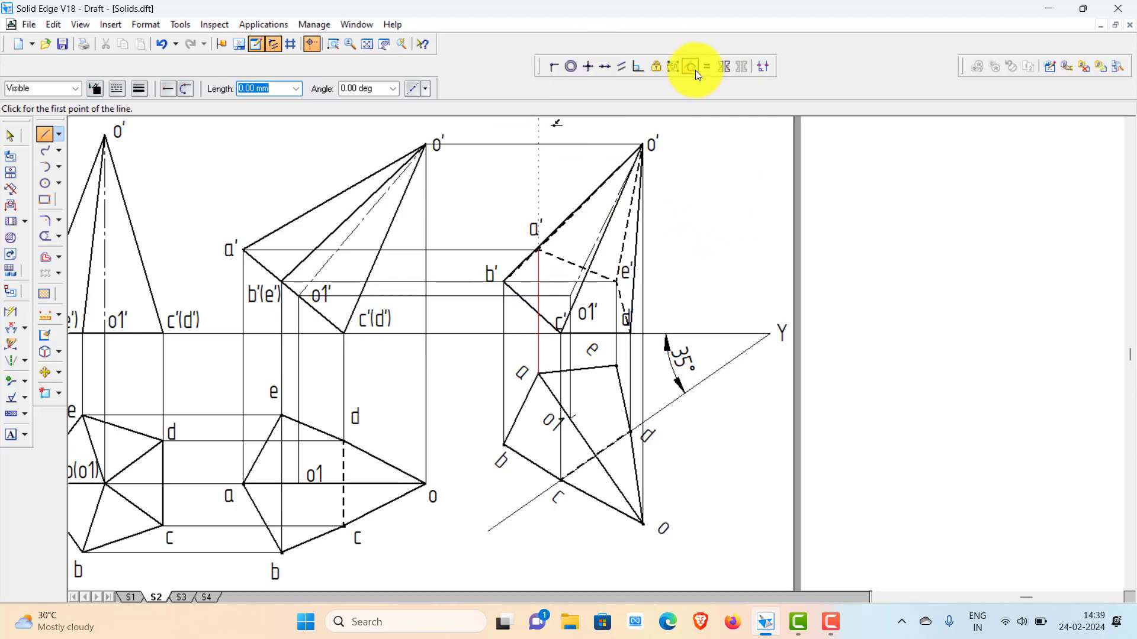
left_click(366, 45)
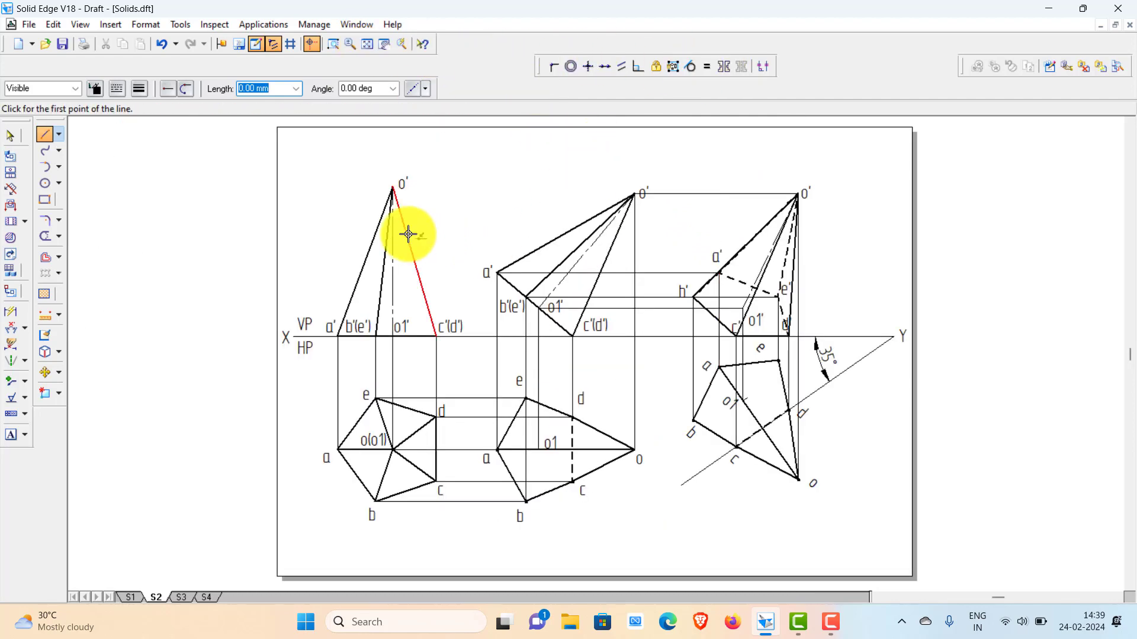